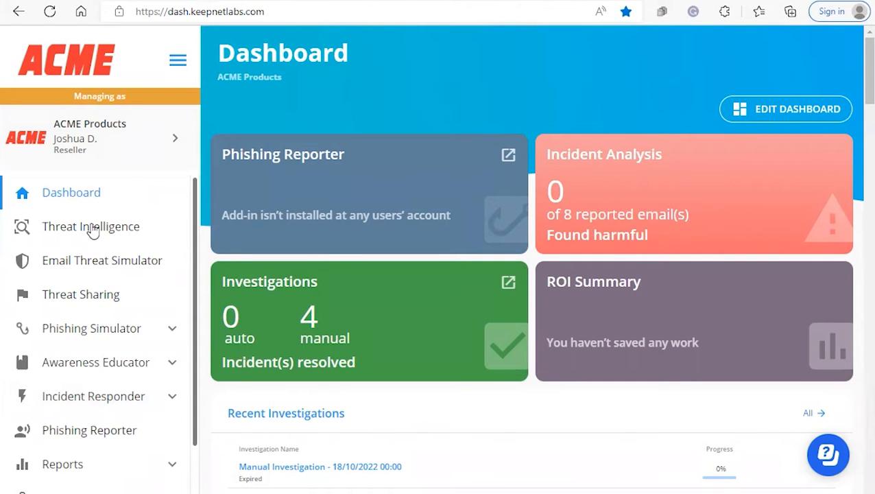
Open the Incident Responder's Investigations list and review its status, creation date, expiry date, scan status and progress columns
{"action": "left_click", "coordinate": [104, 403]}
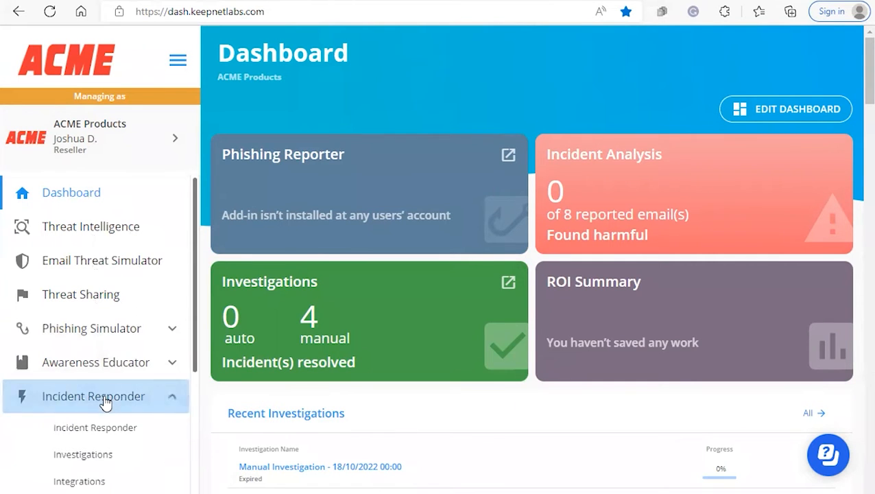
{"action": "scroll", "coordinate": [104, 402], "scroll_direction": "down", "scroll_amount": 3}
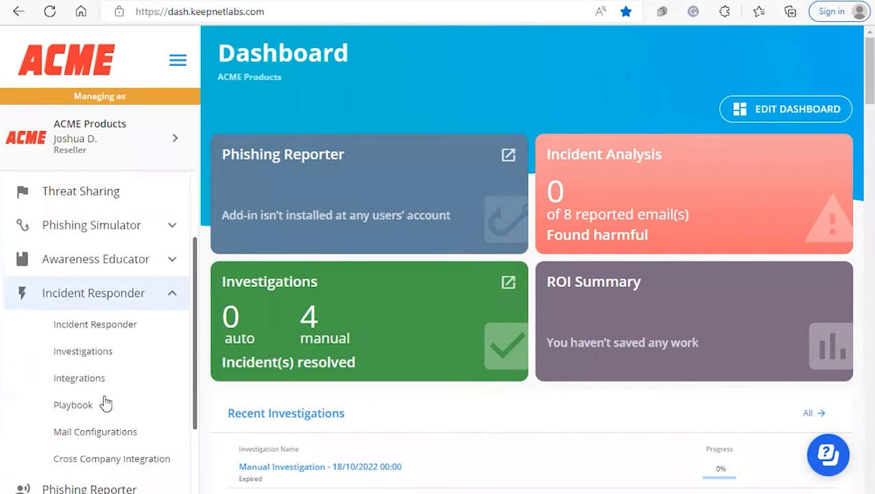
{"action": "left_click", "coordinate": [83, 352]}
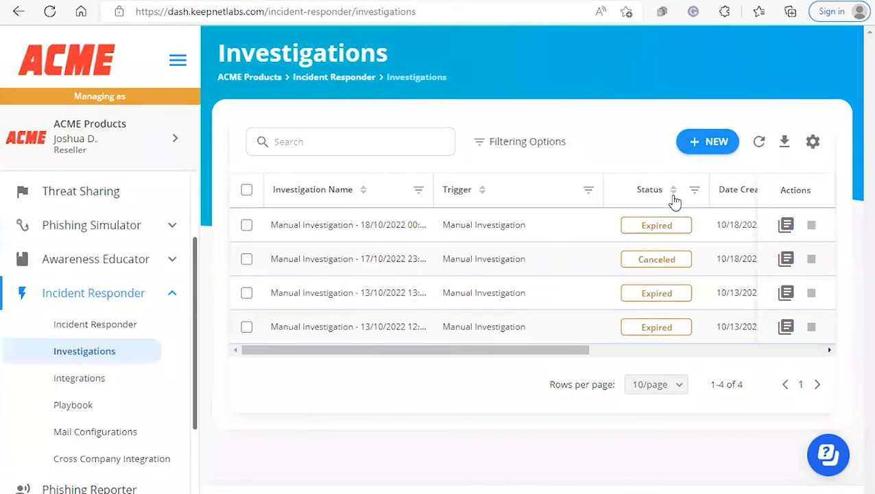
{"action": "scroll", "coordinate": [684, 200], "scroll_direction": "right", "scroll_amount": 3}
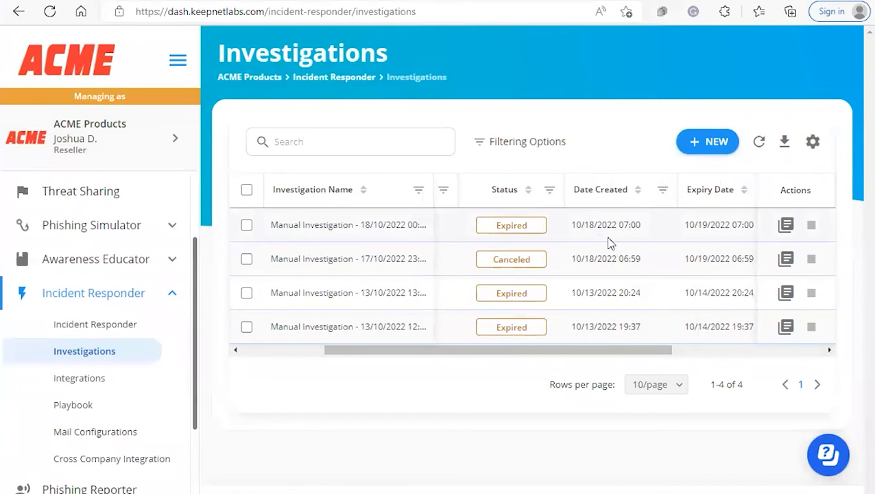
{"action": "scroll", "coordinate": [604, 343], "scroll_direction": "right", "scroll_amount": 2}
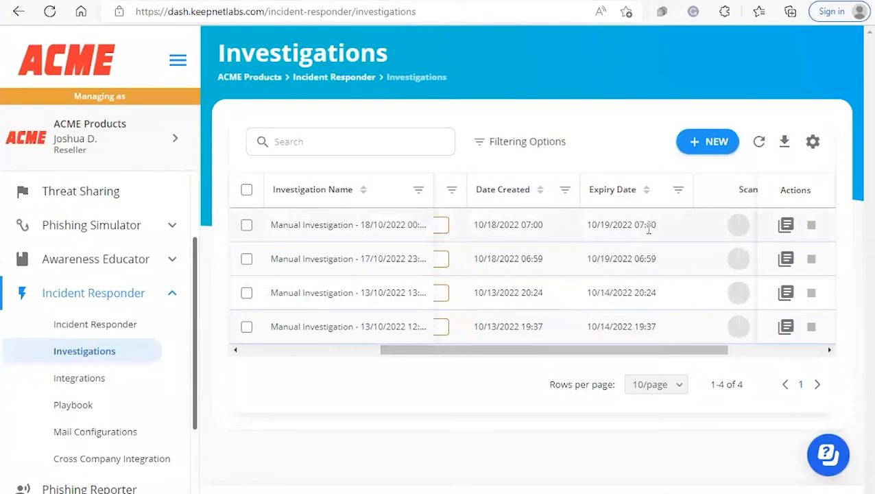
{"action": "scroll", "coordinate": [658, 322], "scroll_direction": "right", "scroll_amount": 2}
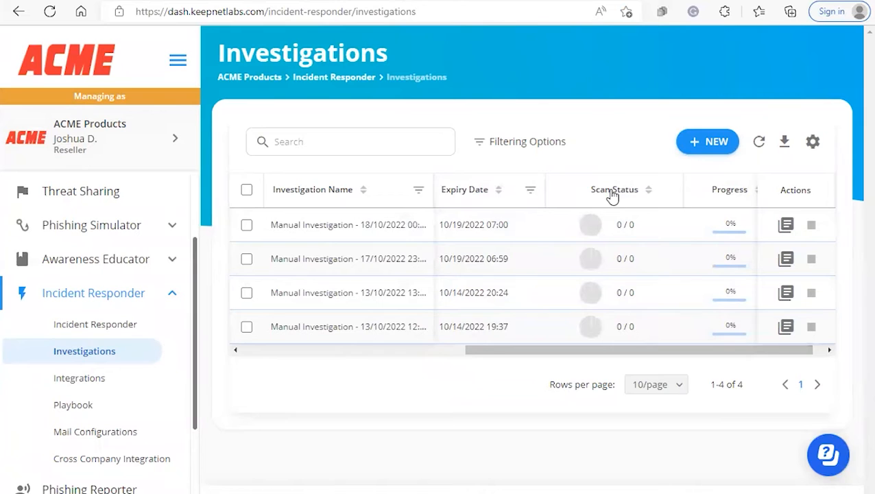
{"action": "scroll", "coordinate": [686, 196], "scroll_direction": "right", "scroll_amount": 1}
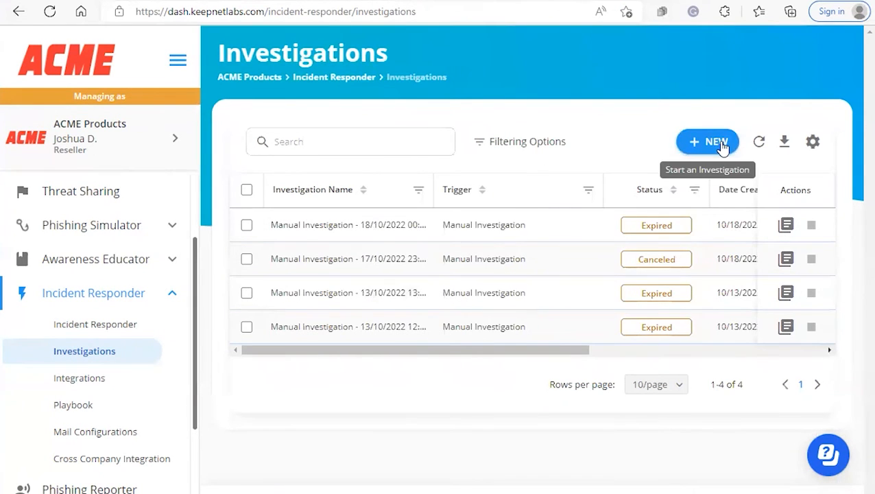
Create a new manual investigation and name it "investigation Five"
{"action": "left_click", "coordinate": [720, 145]}
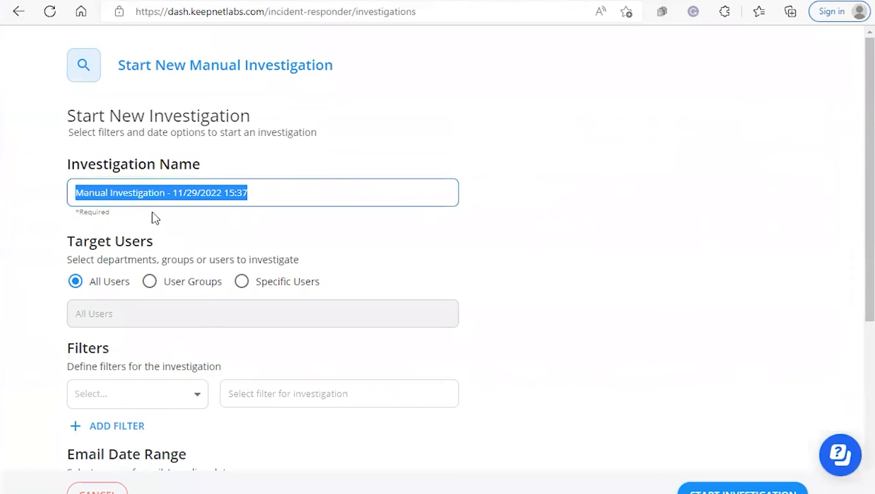
{"action": "key", "text": "BackSpace"}
{"action": "type", "text": "investigatio"}
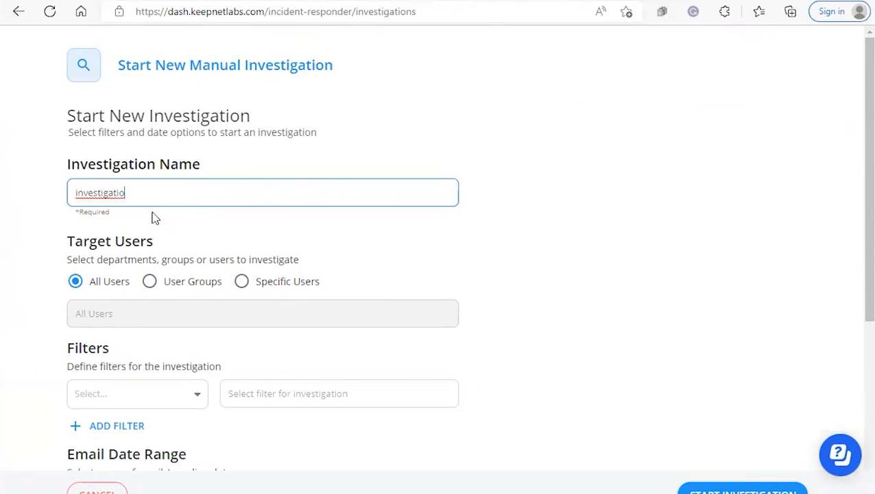
{"action": "type", "text": "n Five"}
Target the investigation at user groups and select the Mangers group
{"action": "left_click", "coordinate": [150, 280]}
{"action": "left_click", "coordinate": [239, 281]}
{"action": "left_click", "coordinate": [150, 281]}
{"action": "left_click", "coordinate": [160, 315]}
{"action": "left_click", "coordinate": [86, 352]}
{"action": "scroll", "coordinate": [480, 343], "scroll_direction": "down", "scroll_amount": 2}
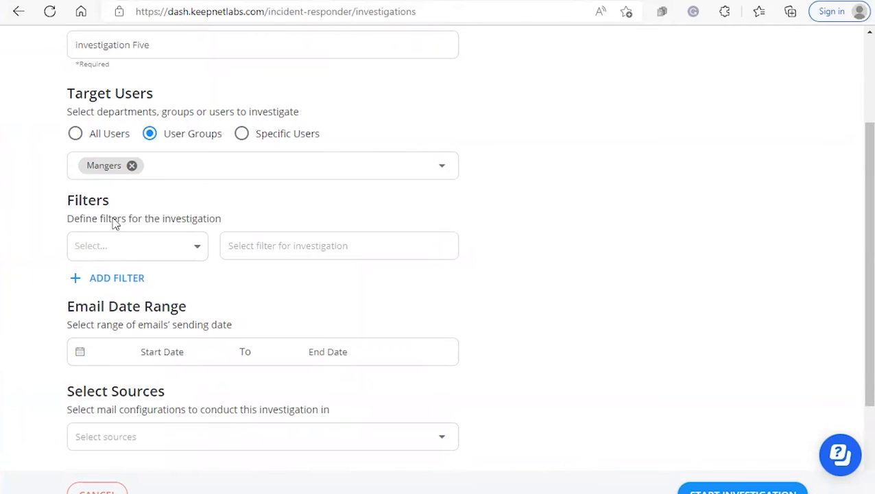
Examine the header, body and attachment filter types available for the investigation
{"action": "left_click", "coordinate": [141, 241]}
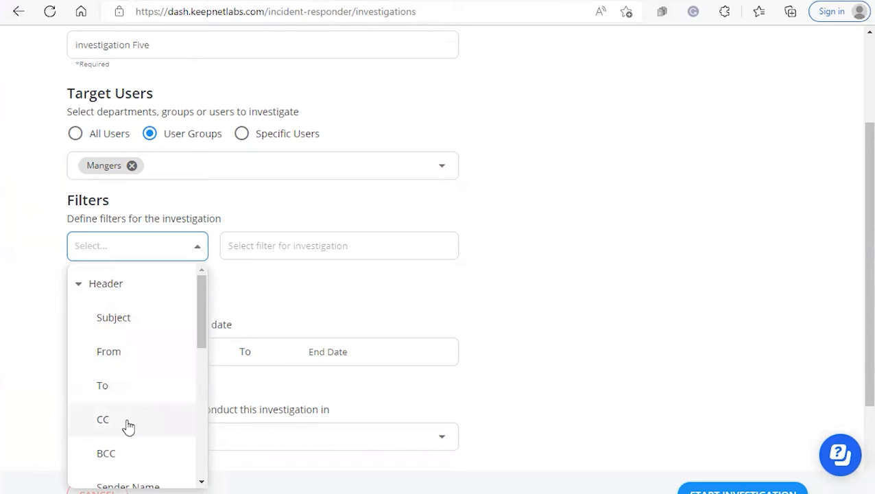
{"action": "scroll", "coordinate": [126, 418], "scroll_direction": "down", "scroll_amount": 1}
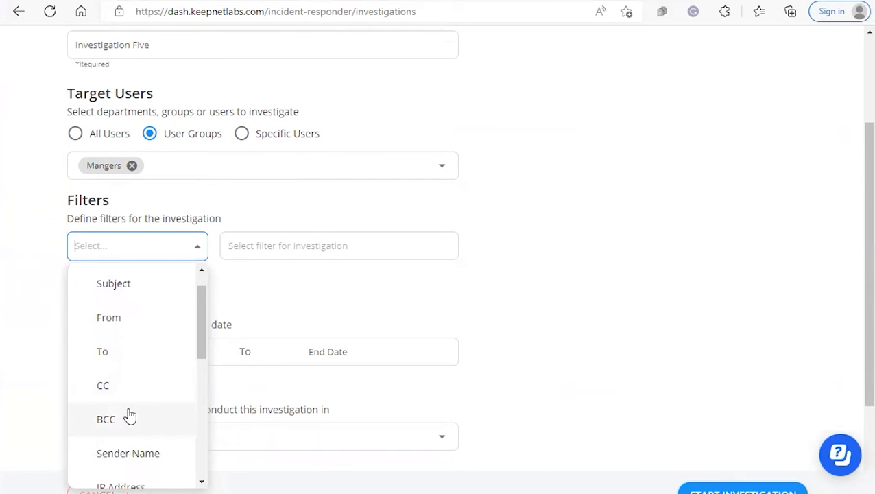
{"action": "scroll", "coordinate": [129, 416], "scroll_direction": "down", "scroll_amount": 3}
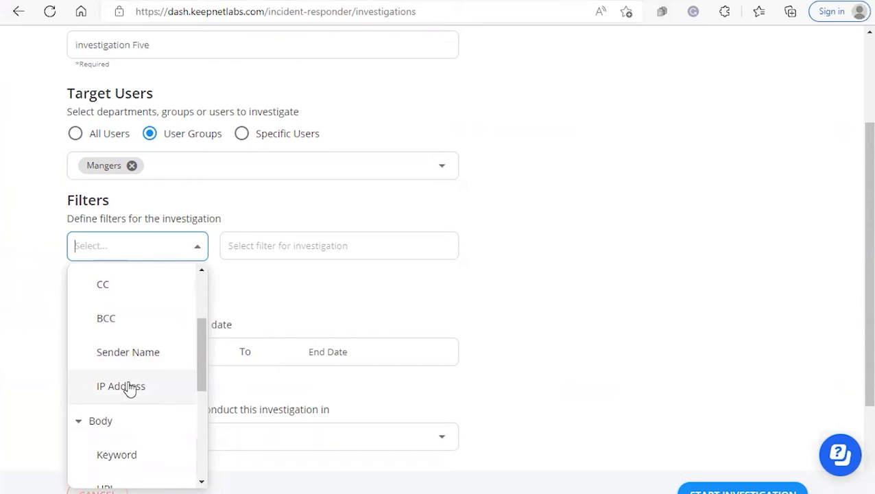
{"action": "scroll", "coordinate": [129, 387], "scroll_direction": "down", "scroll_amount": 3}
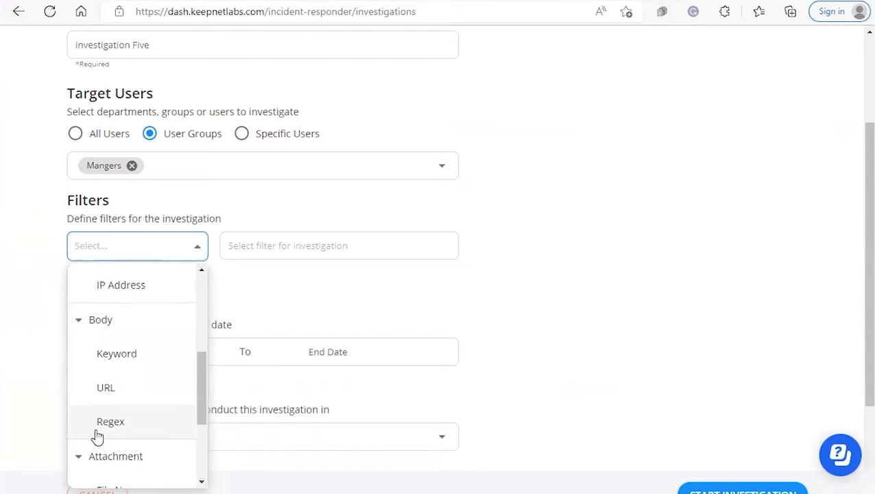
{"action": "scroll", "coordinate": [98, 436], "scroll_direction": "down", "scroll_amount": 4}
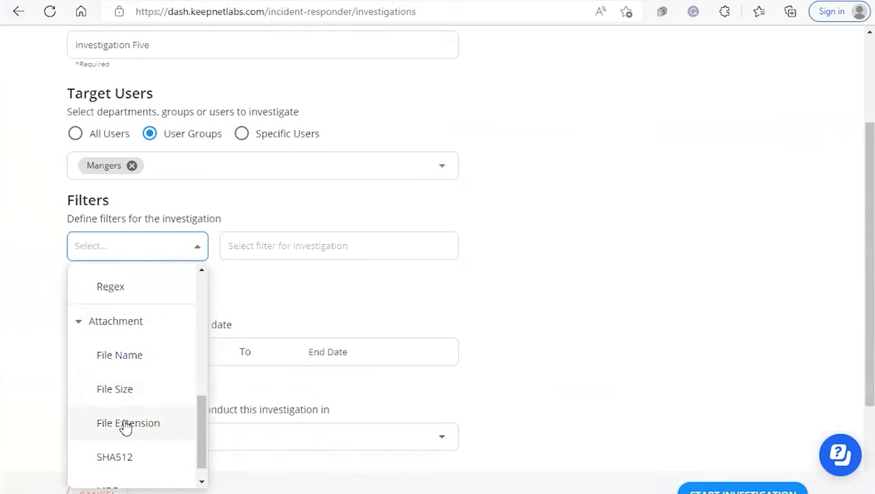
{"action": "scroll", "coordinate": [124, 426], "scroll_direction": "down", "scroll_amount": 3}
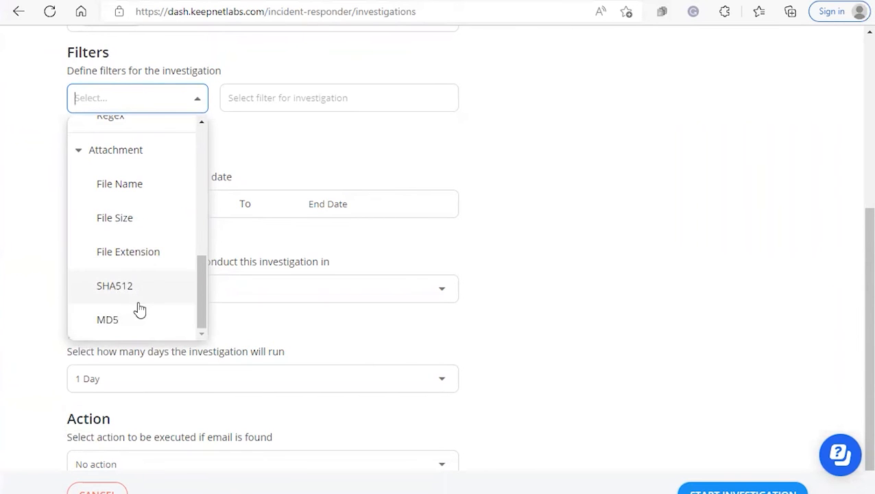
{"action": "left_click", "coordinate": [279, 150]}
{"action": "scroll", "coordinate": [283, 178], "scroll_direction": "up", "scroll_amount": 3}
Define the first filter as Subject with the value "action required"
{"action": "left_click", "coordinate": [137, 246]}
{"action": "scroll", "coordinate": [144, 356], "scroll_direction": "up", "scroll_amount": 5}
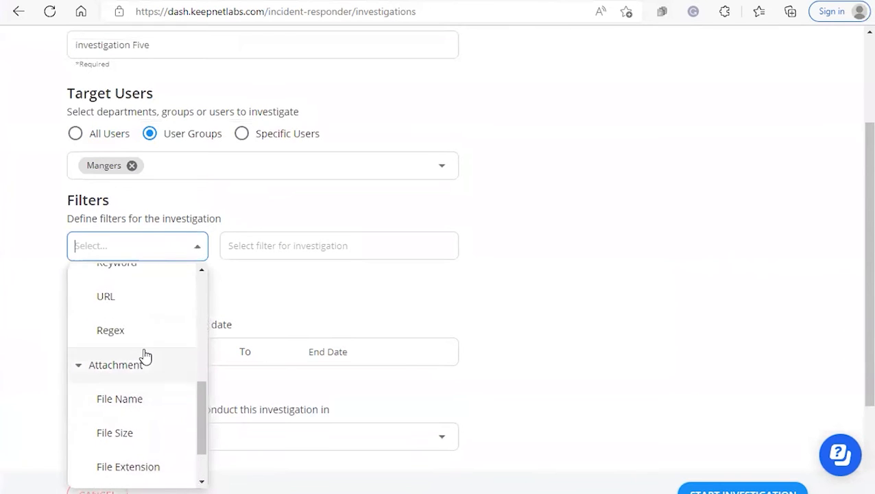
{"action": "scroll", "coordinate": [140, 356], "scroll_direction": "up", "scroll_amount": 2}
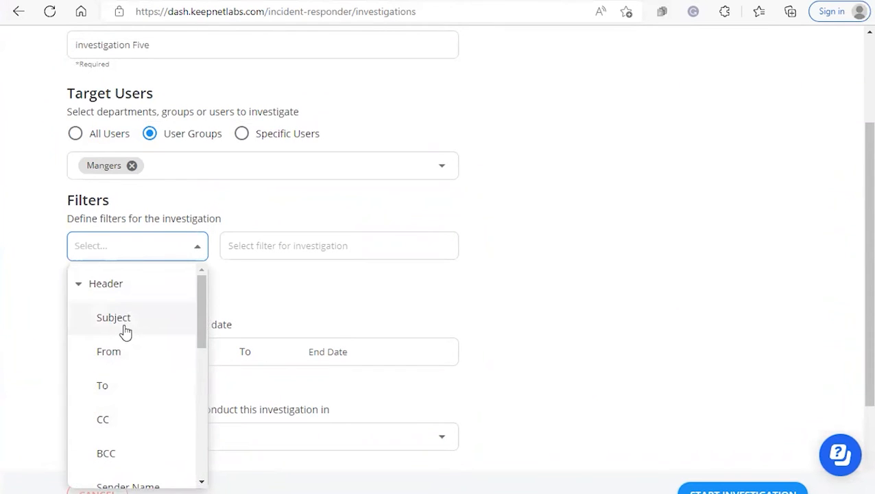
{"action": "left_click", "coordinate": [125, 328]}
{"action": "left_click", "coordinate": [244, 241]}
{"action": "left_click", "coordinate": [268, 334]}
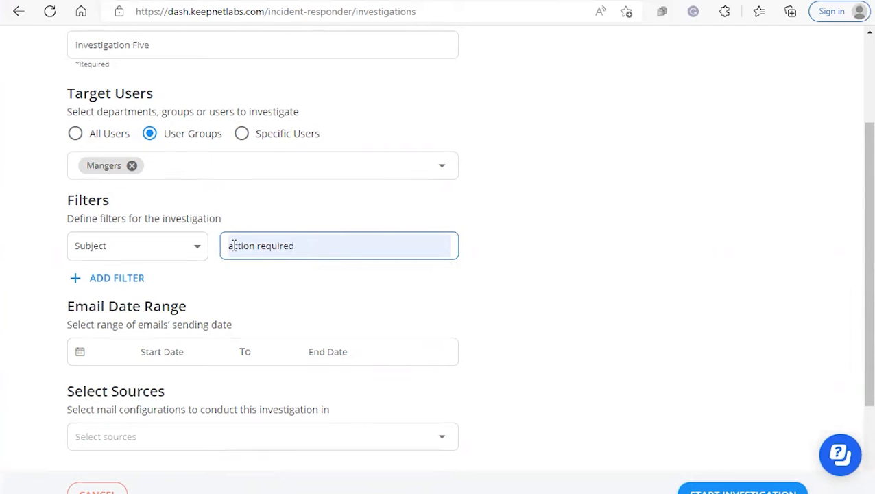
Add a second filter on Subject with the value "password"
{"action": "left_click", "coordinate": [113, 279]}
{"action": "left_click", "coordinate": [115, 281]}
{"action": "left_click", "coordinate": [121, 362]}
{"action": "left_click", "coordinate": [248, 286]}
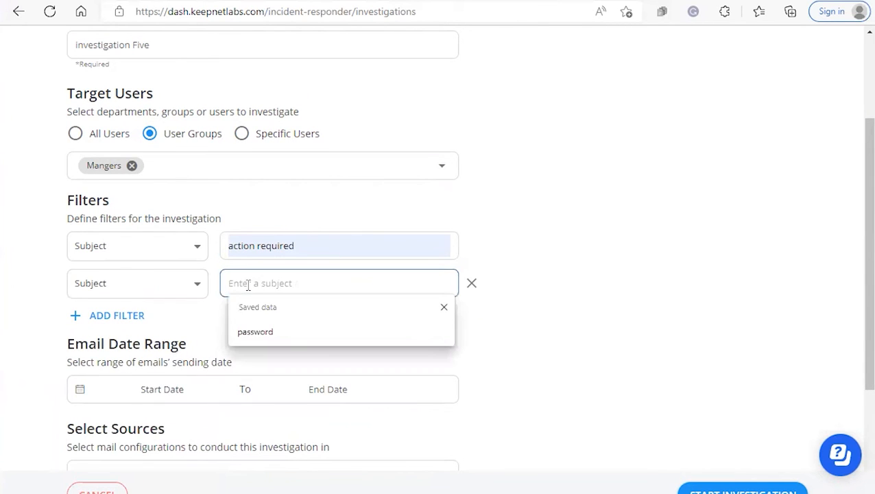
{"action": "left_click", "coordinate": [254, 330]}
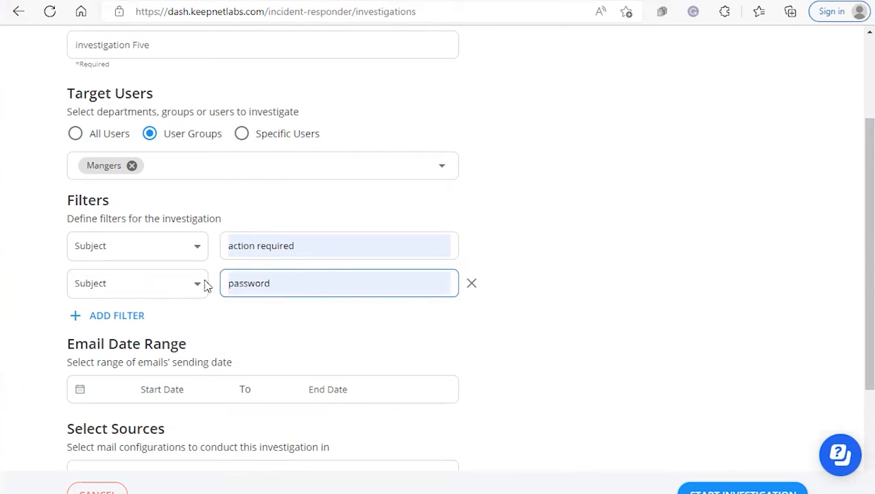
Add a third filter on CC with the saved company e-mail address
{"action": "left_click", "coordinate": [106, 314]}
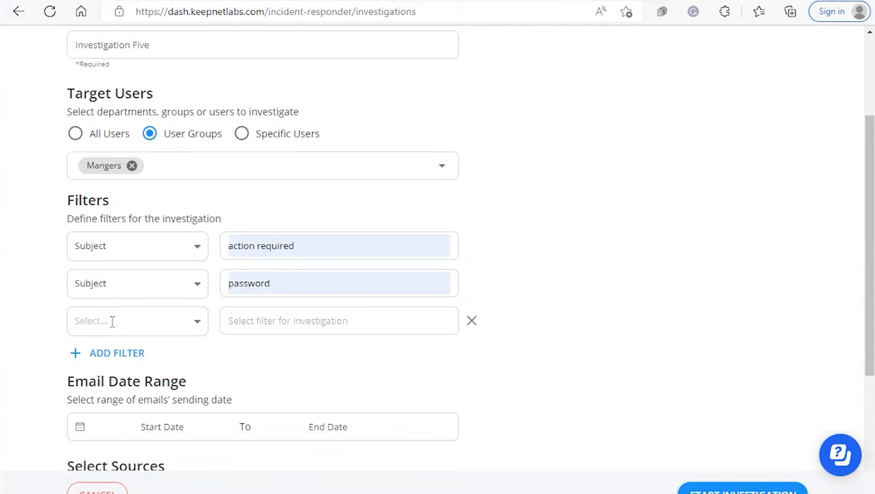
{"action": "left_click", "coordinate": [112, 321]}
{"action": "scroll", "coordinate": [115, 370], "scroll_direction": "down", "scroll_amount": 3}
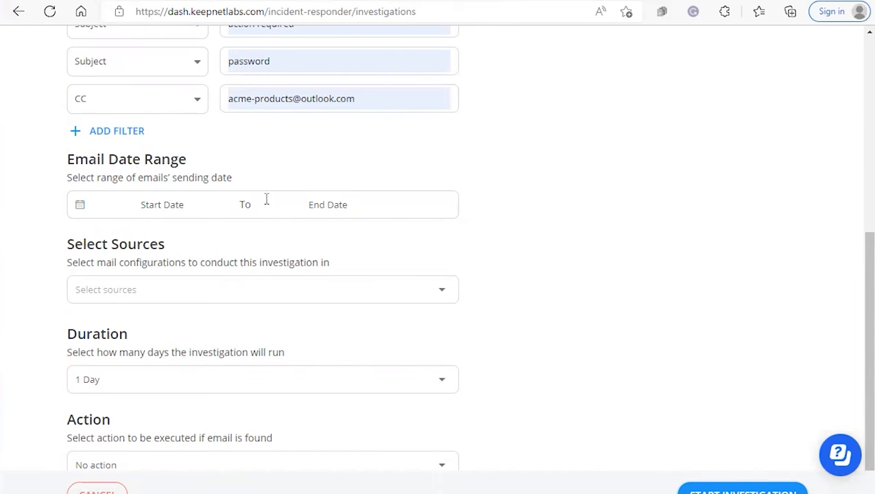
Set the email date range to the last 3 months and select Outlook as the investigation source
{"action": "left_click", "coordinate": [118, 206]}
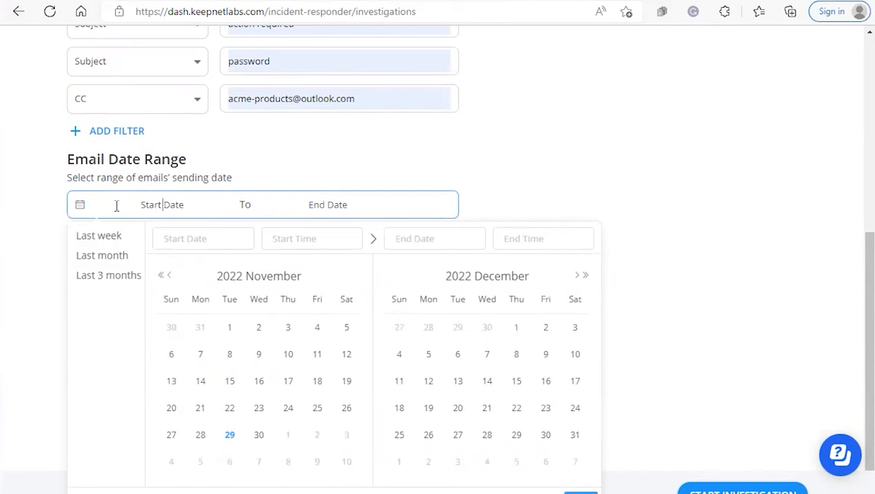
{"action": "left_click", "coordinate": [108, 276]}
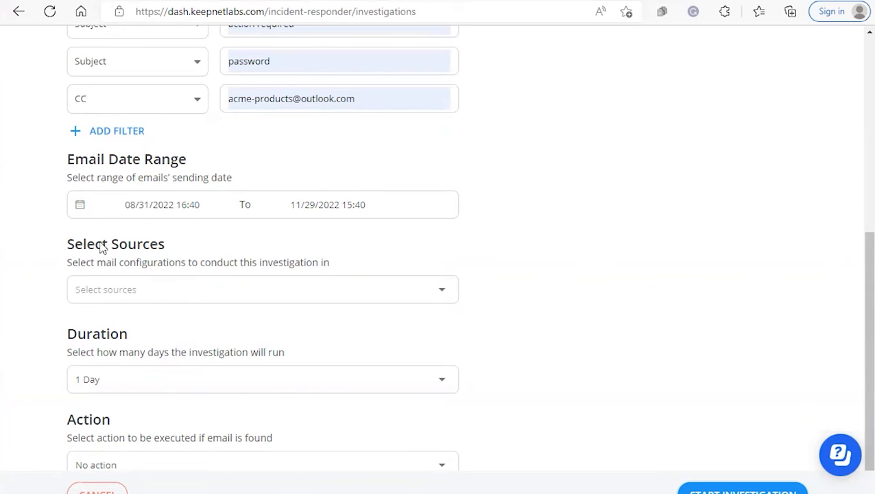
{"action": "left_click", "coordinate": [106, 291]}
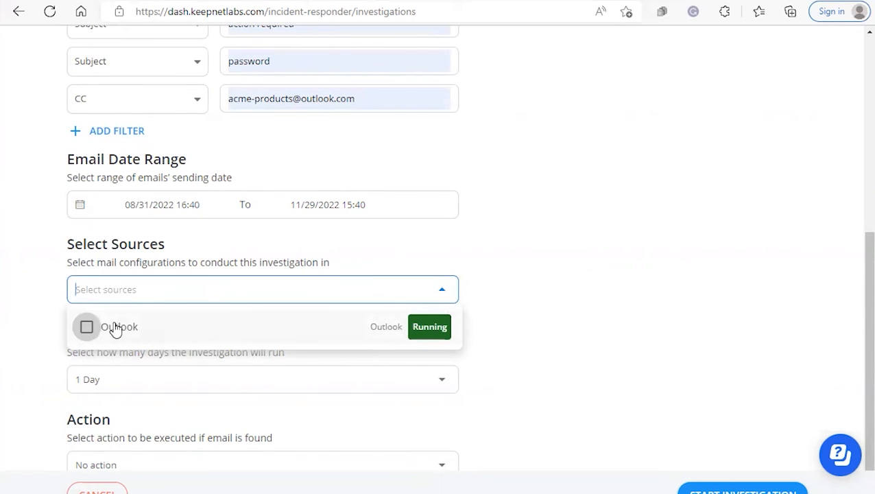
{"action": "left_click", "coordinate": [86, 326]}
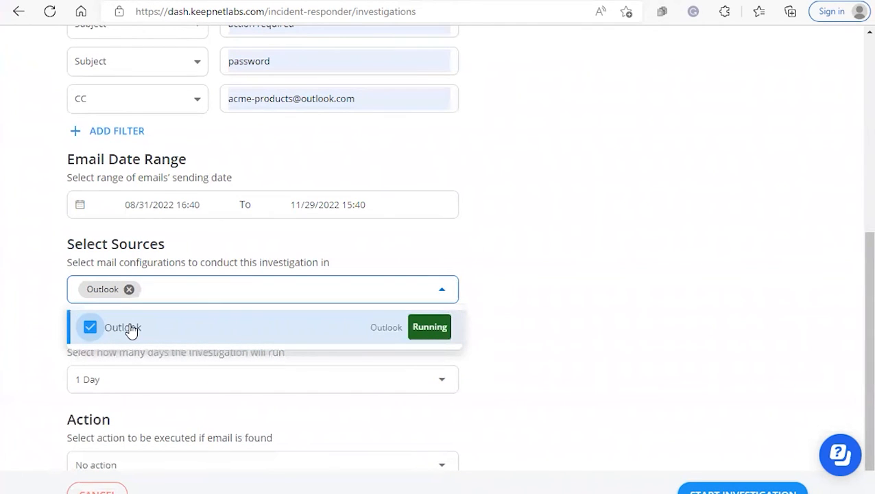
{"action": "left_click", "coordinate": [115, 355]}
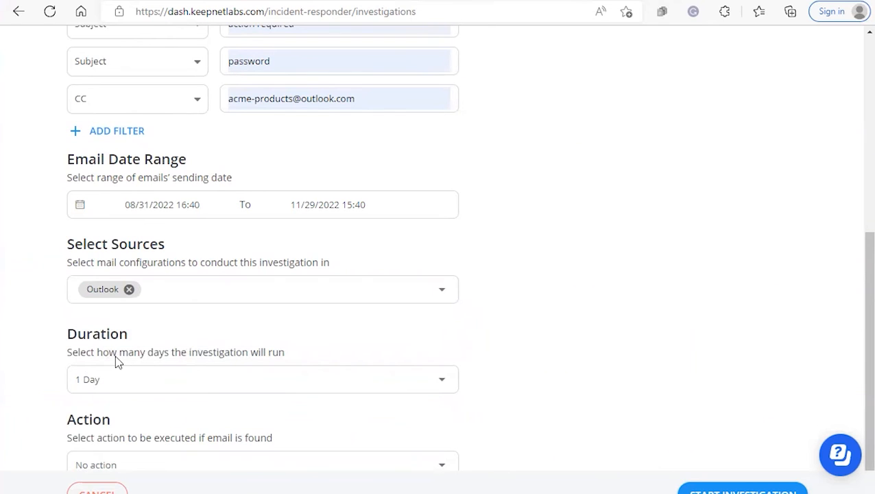
Set the investigation's duration to 3 Days and its action for found emails to Delete email
{"action": "left_click", "coordinate": [142, 379]}
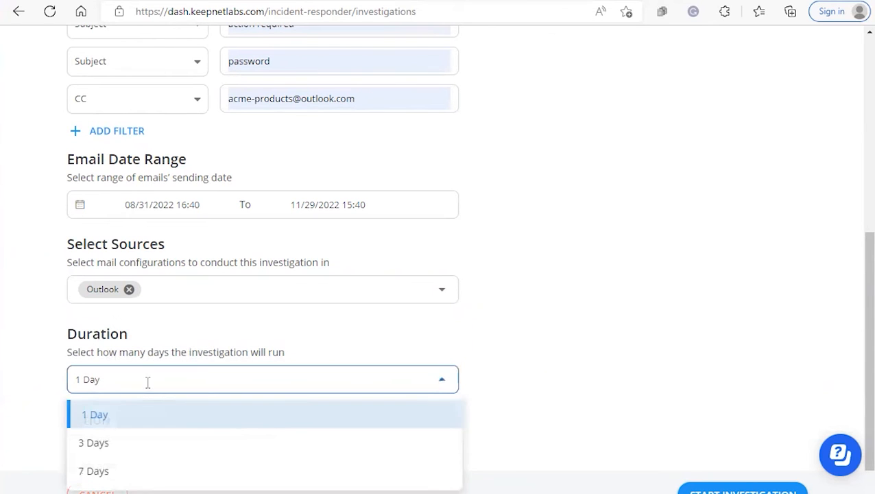
{"action": "left_click", "coordinate": [127, 455]}
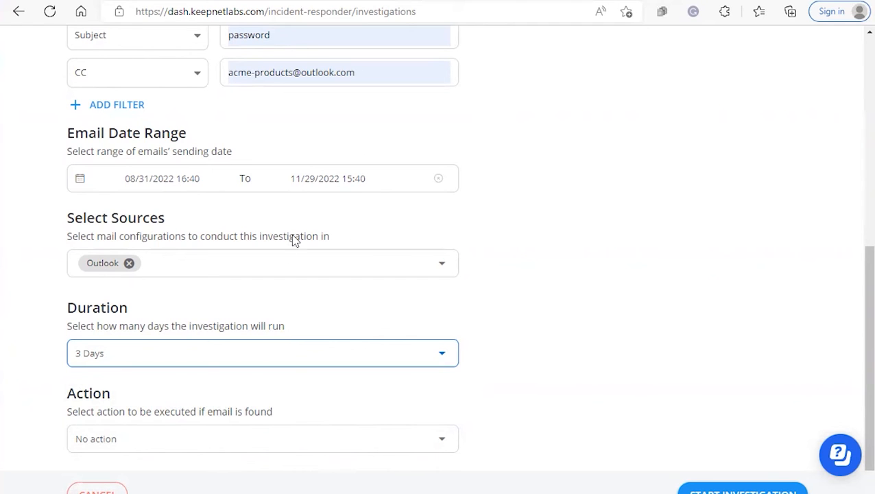
{"action": "left_click", "coordinate": [168, 438]}
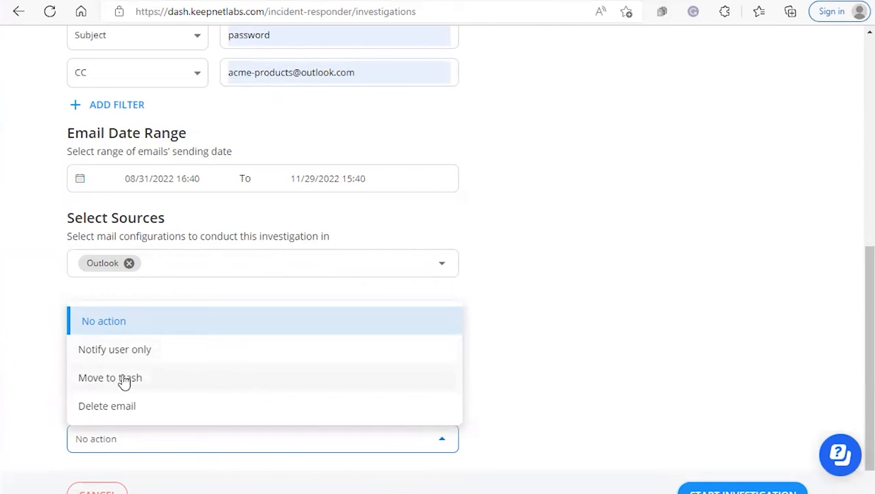
{"action": "left_click", "coordinate": [122, 410]}
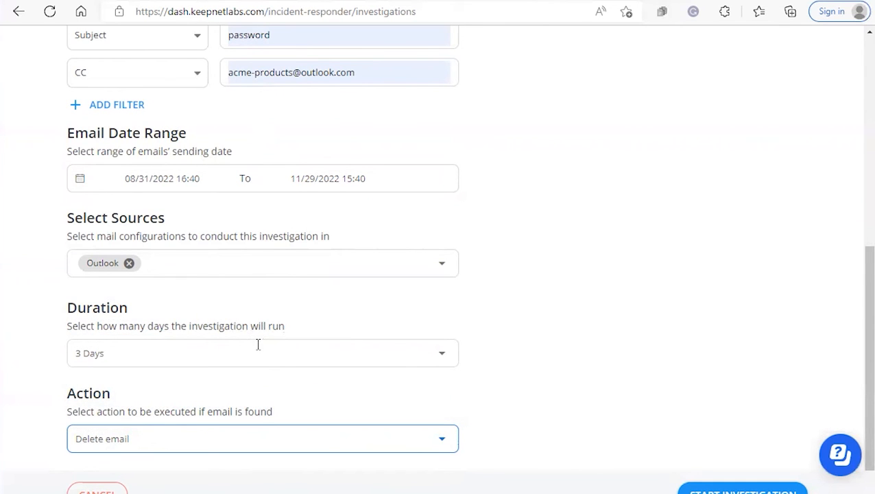
Start the investigation and review its details with the full list of criteria expanded
{"action": "left_click", "coordinate": [725, 492]}
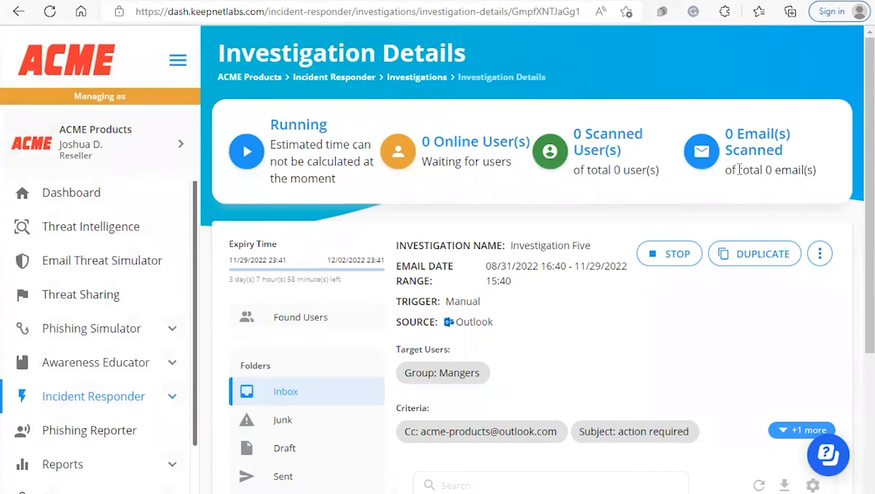
{"action": "scroll", "coordinate": [657, 254], "scroll_direction": "down", "scroll_amount": 1}
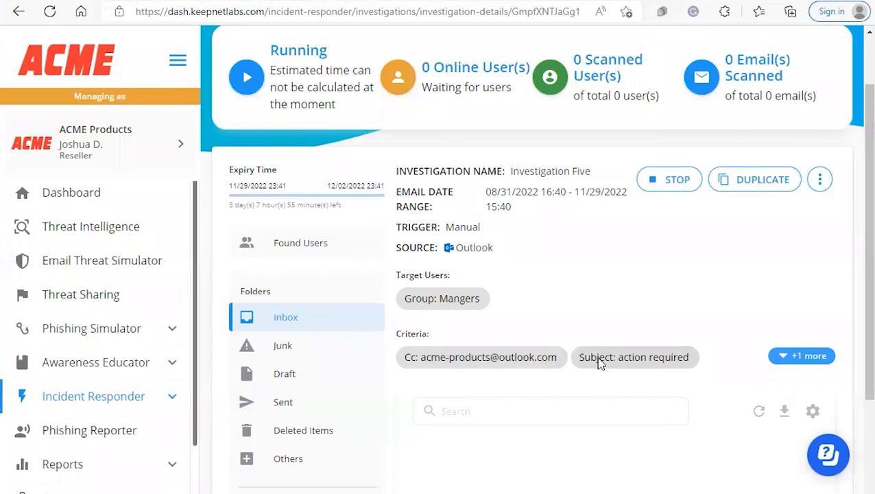
{"action": "left_click", "coordinate": [802, 355]}
{"action": "scroll", "coordinate": [694, 336], "scroll_direction": "down", "scroll_amount": 3}
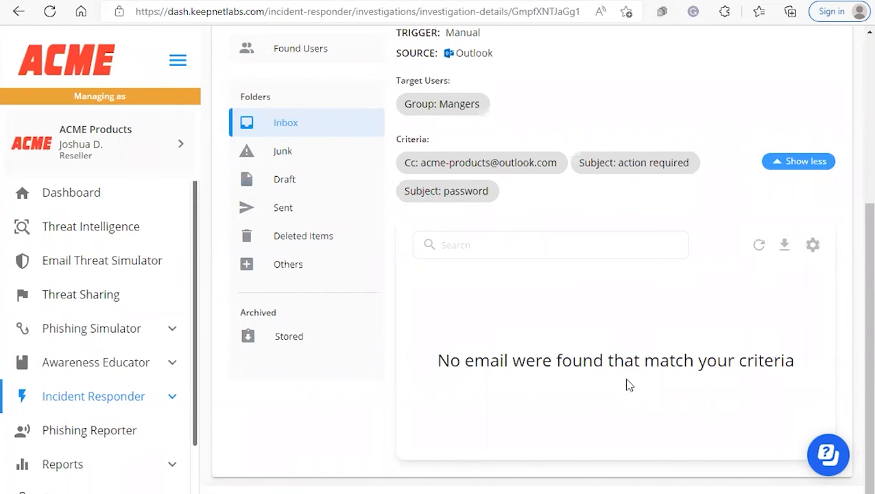
Return to the Incident Responder's Investigations list
{"action": "scroll", "coordinate": [629, 379], "scroll_direction": "up", "scroll_amount": 3}
{"action": "left_click", "coordinate": [93, 396]}
{"action": "left_click", "coordinate": [84, 453]}
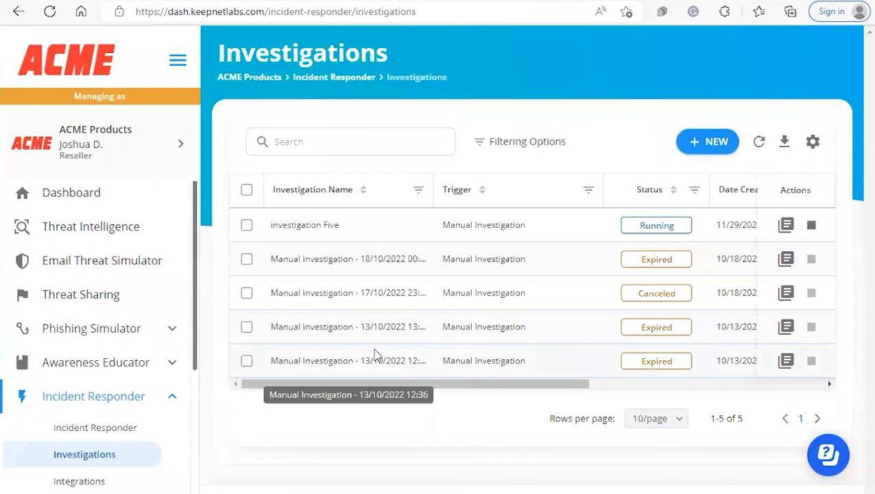